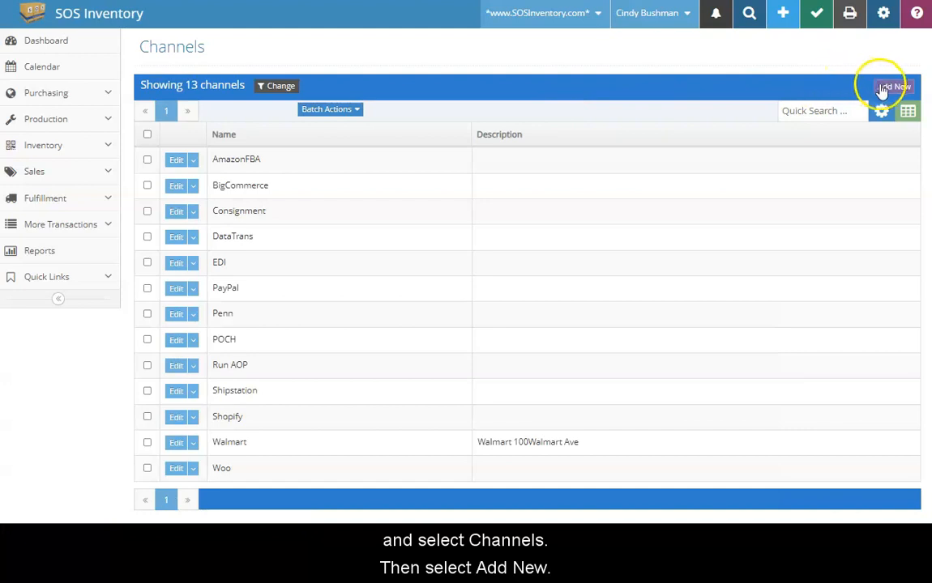
Step: Save a new channel named Shopify, then go to the Cart Connections settings page
{"action": "left_click", "coordinate": [184, 79]}
{"action": "left_click", "coordinate": [184, 77]}
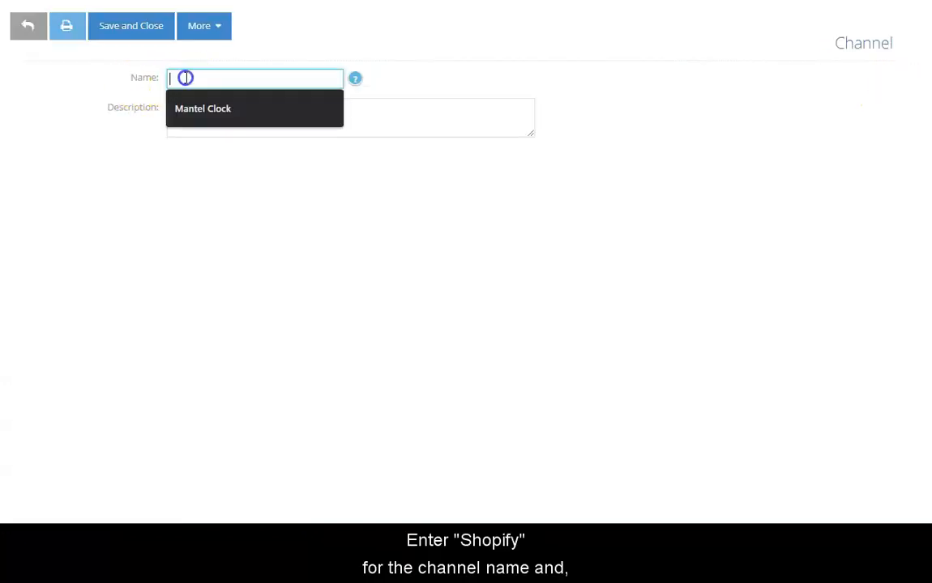
{"action": "type", "text": "Shopify"}
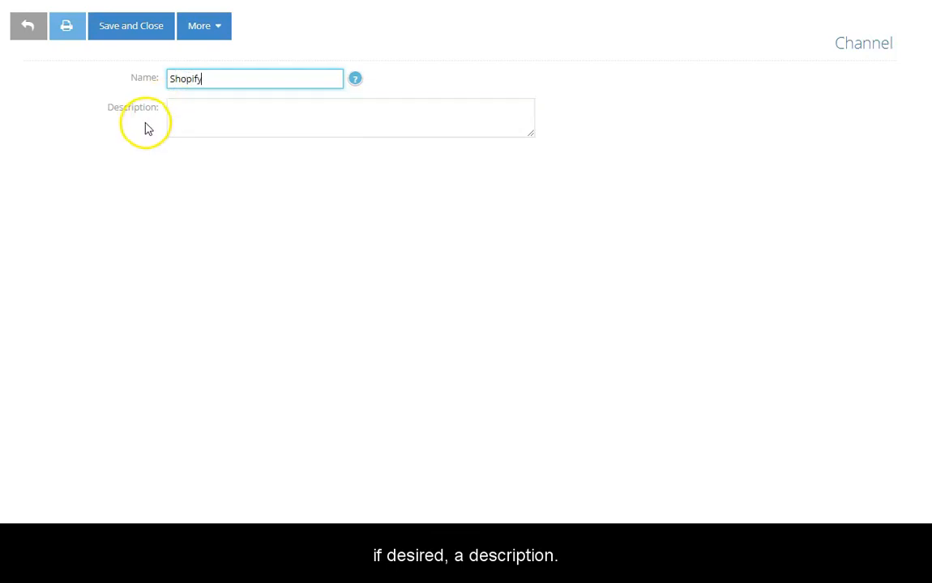
{"action": "left_click", "coordinate": [131, 38]}
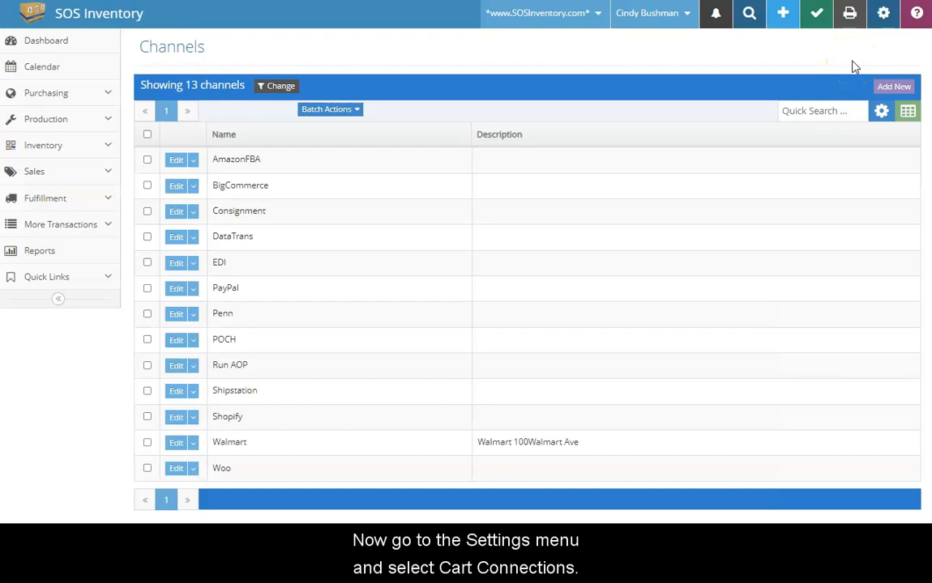
{"action": "left_click", "coordinate": [882, 17]}
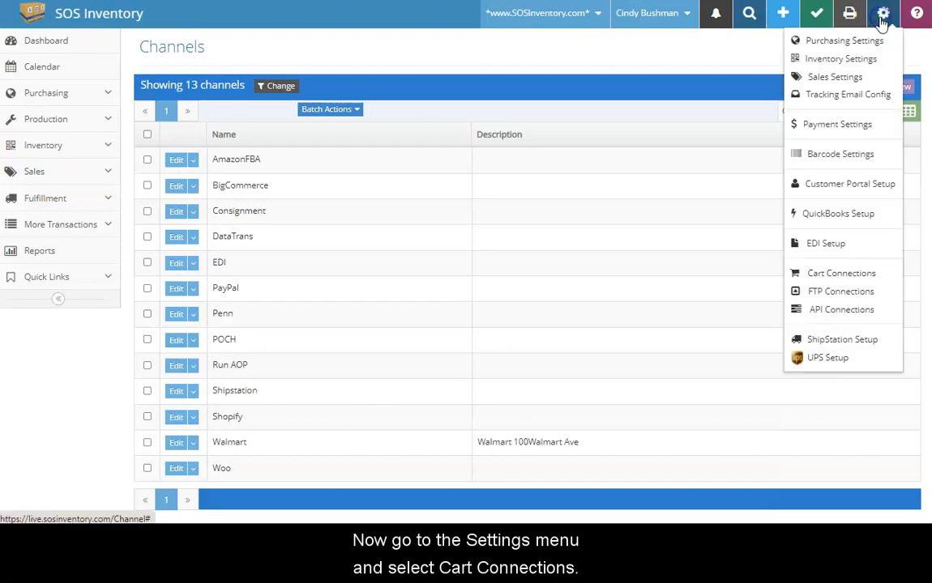
{"action": "left_click", "coordinate": [873, 273]}
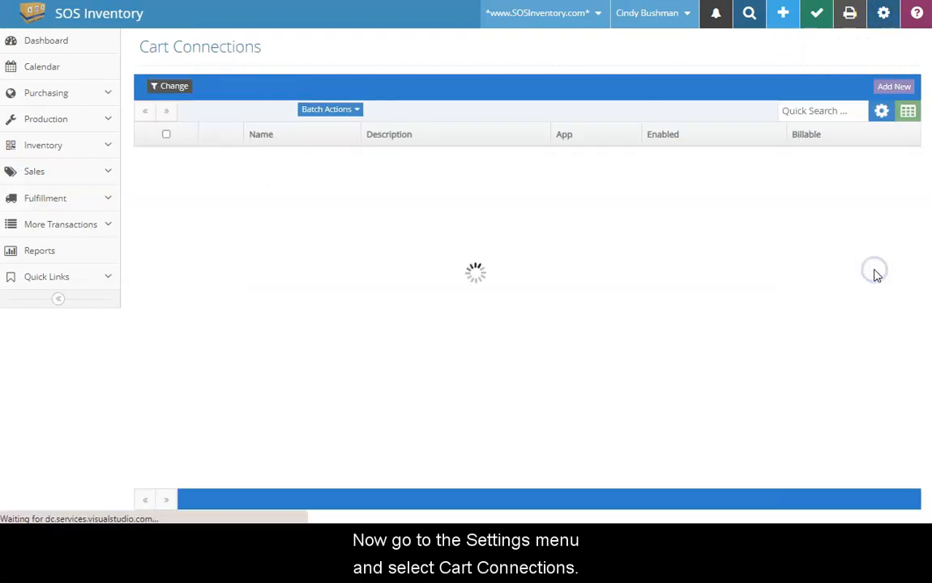
Step: Add a new Shopify cart connection, keeping Custom App as the Shopify app type
{"action": "left_click", "coordinate": [894, 86]}
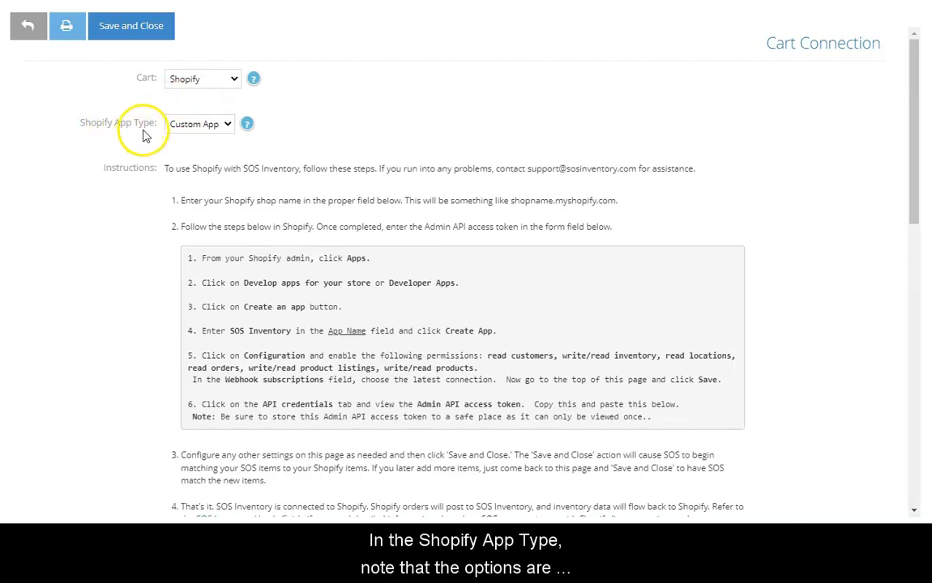
{"action": "left_click", "coordinate": [227, 126]}
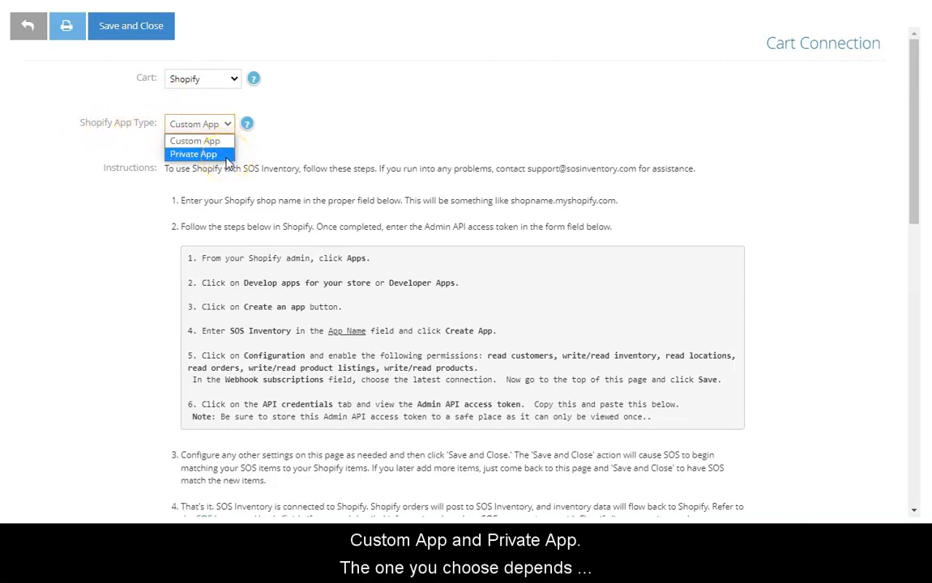
{"action": "left_click", "coordinate": [230, 140]}
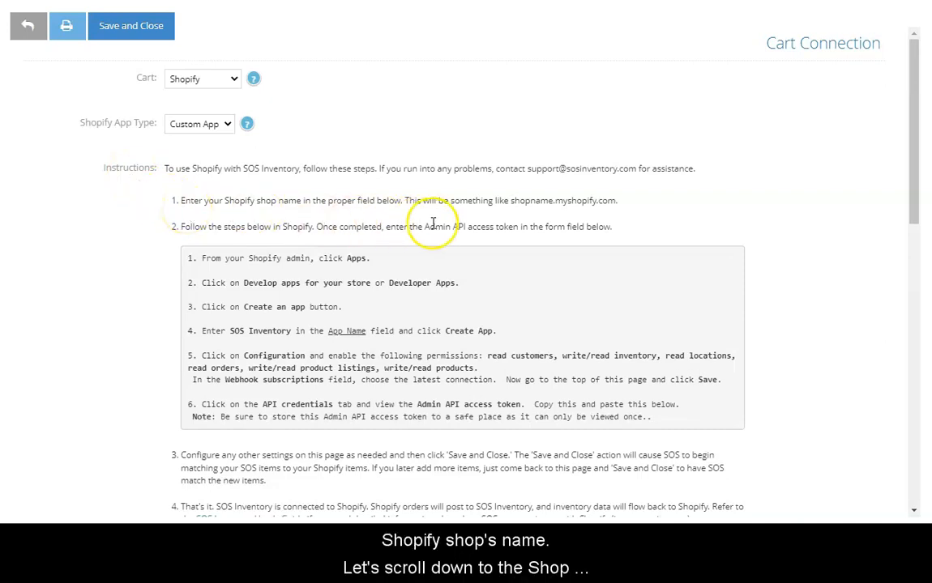
Step: Check the empty Shop and Admin API token fields and the setup instructions above them
{"action": "left_click_drag", "start_coordinate": [911, 182], "coordinate": [921, 375]}
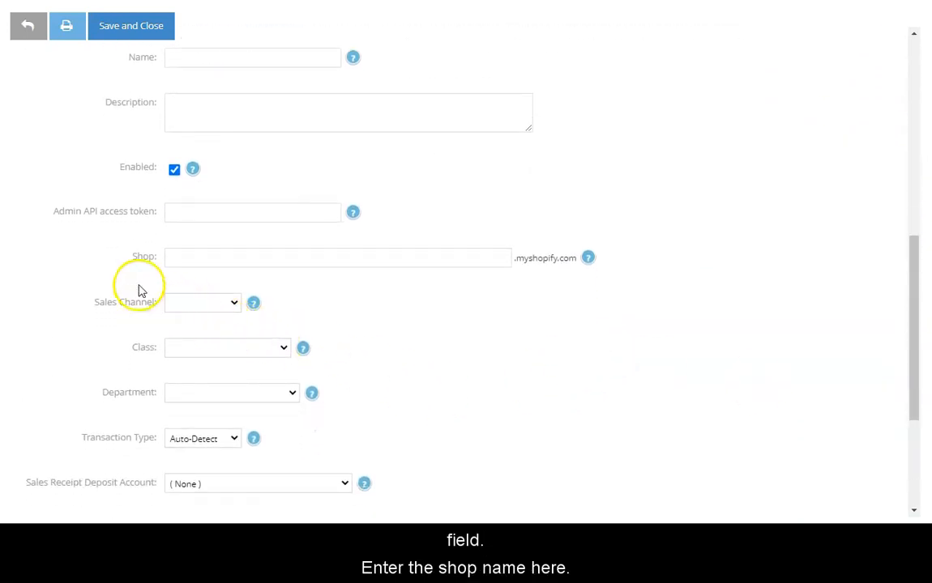
{"action": "left_click", "coordinate": [143, 261]}
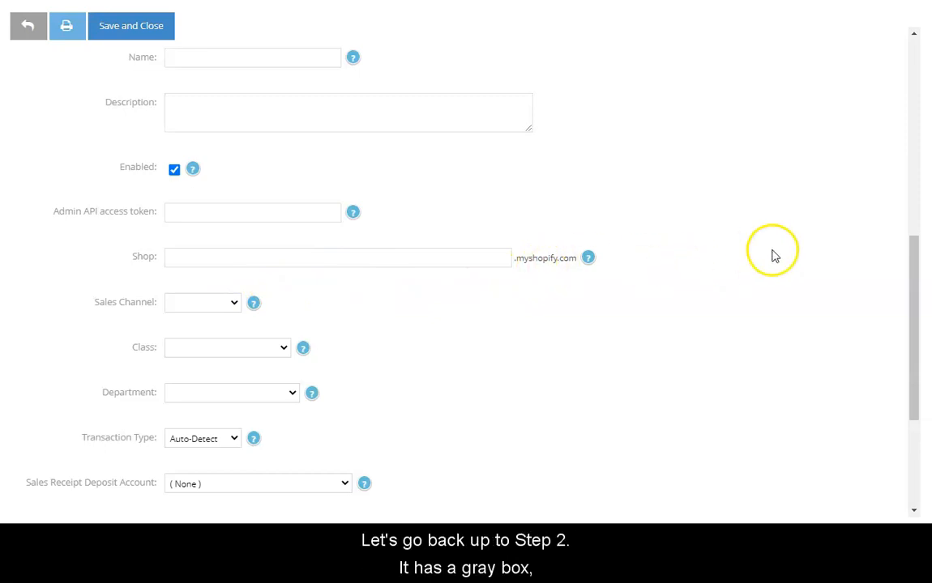
{"action": "left_click_drag", "start_coordinate": [914, 256], "coordinate": [909, 78]}
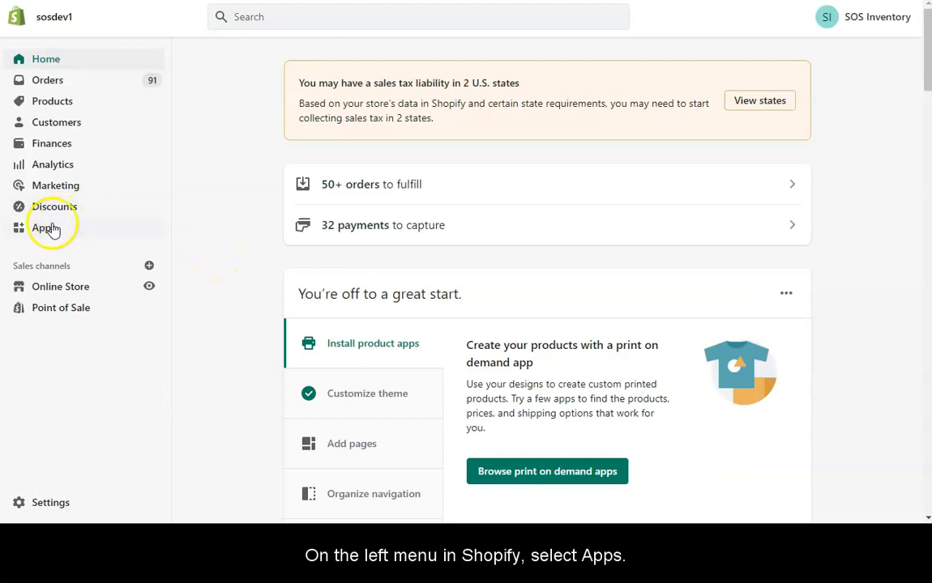
Step: Create a Shopify custom app named 'Test 3' from the Develop apps page
{"action": "left_click", "coordinate": [45, 231]}
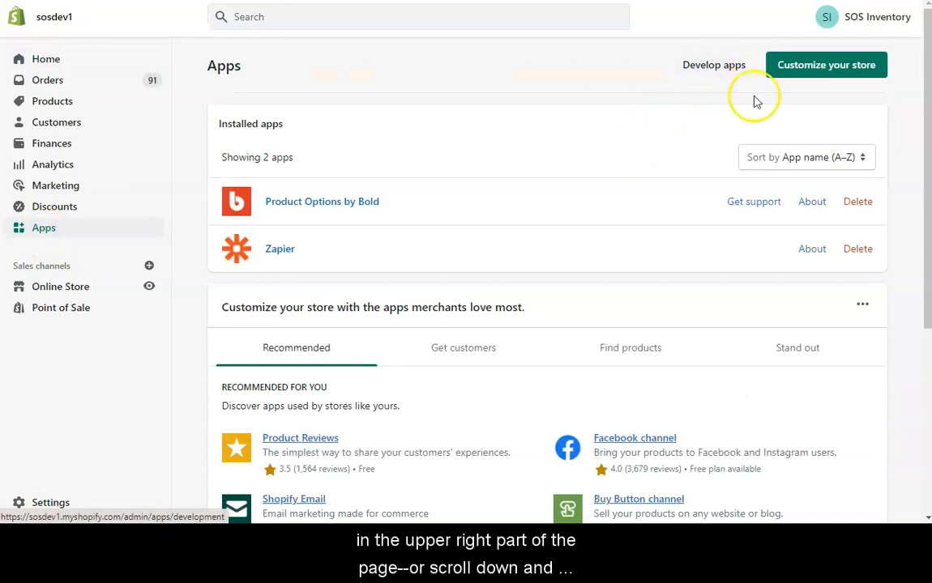
{"action": "left_click_drag", "start_coordinate": [926, 172], "coordinate": [928, 346]}
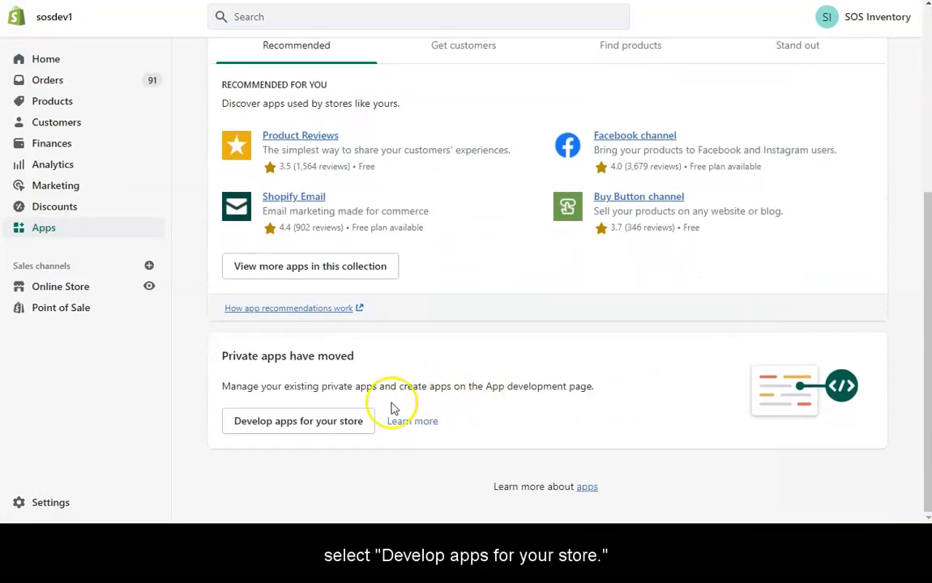
{"action": "left_click", "coordinate": [332, 427]}
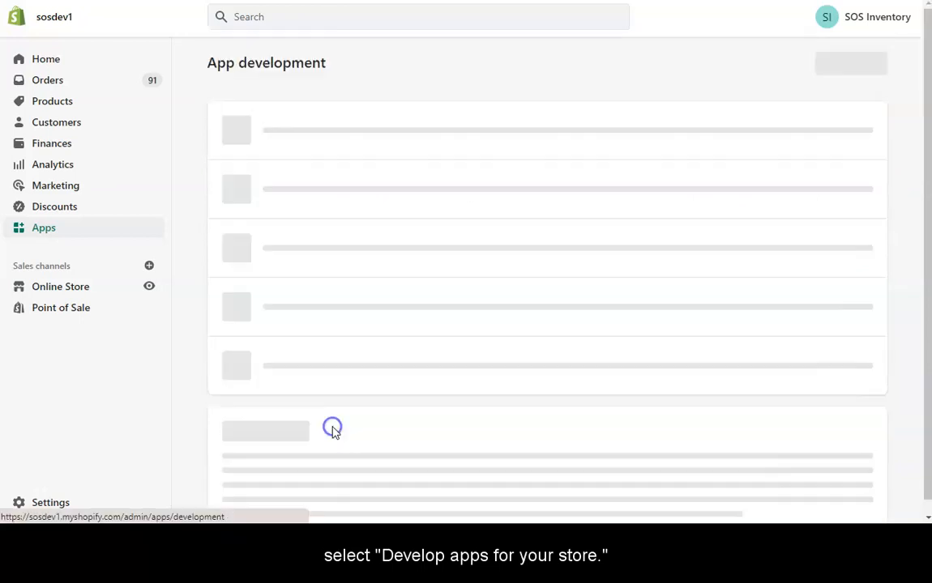
{"action": "left_click", "coordinate": [849, 77]}
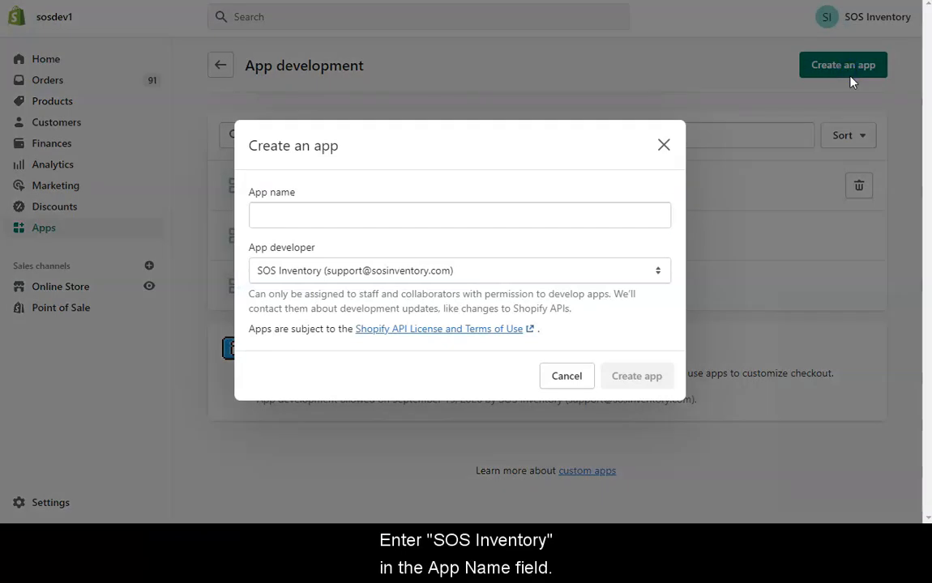
{"action": "left_click", "coordinate": [281, 216]}
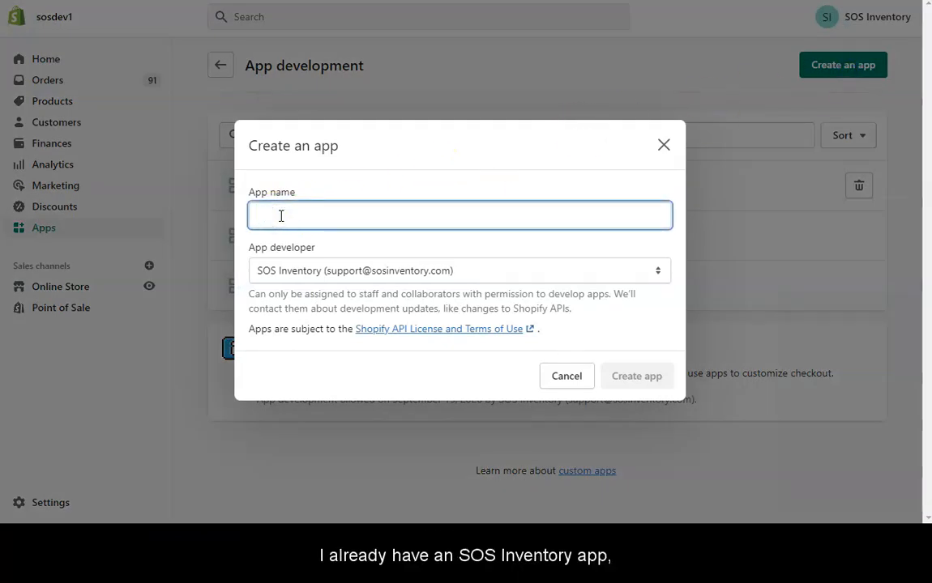
{"action": "type", "text": "Test "}
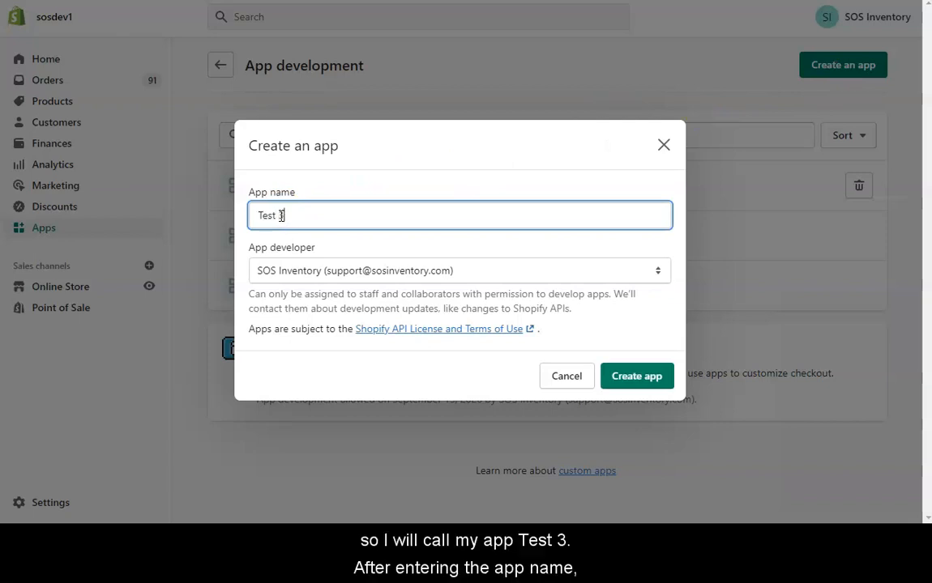
{"action": "type", "text": "3"}
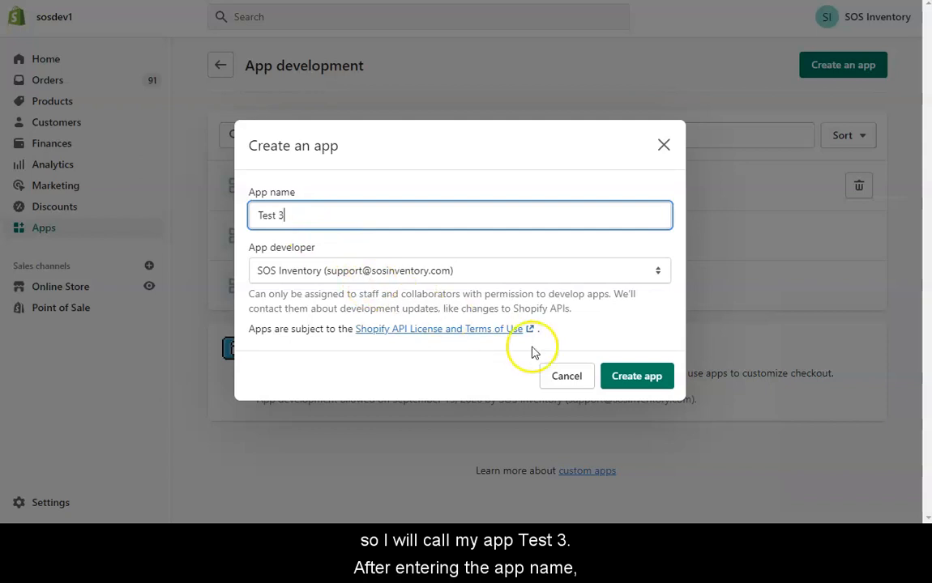
{"action": "left_click", "coordinate": [637, 376]}
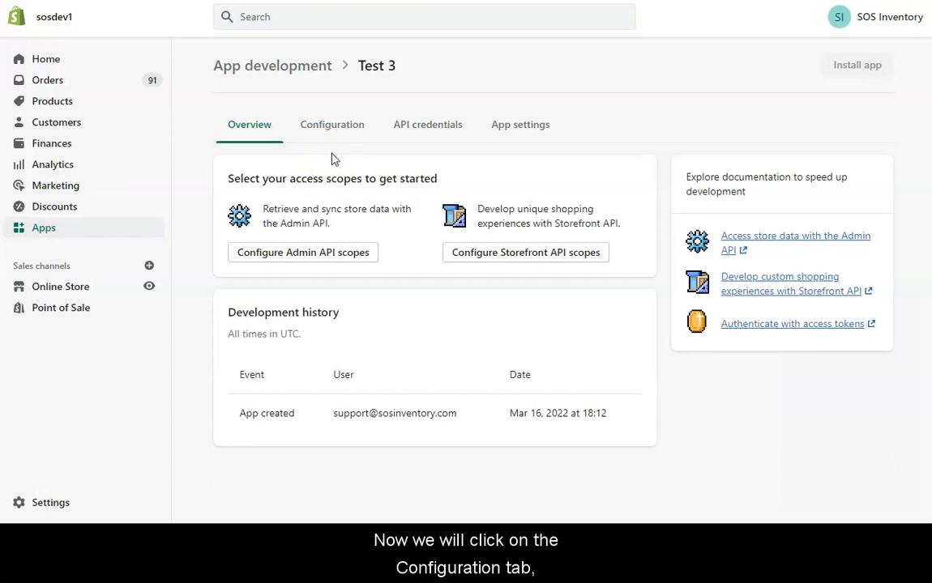
Step: Open the Admin API access scopes configuration for the Test 3 app
{"action": "left_click", "coordinate": [333, 131]}
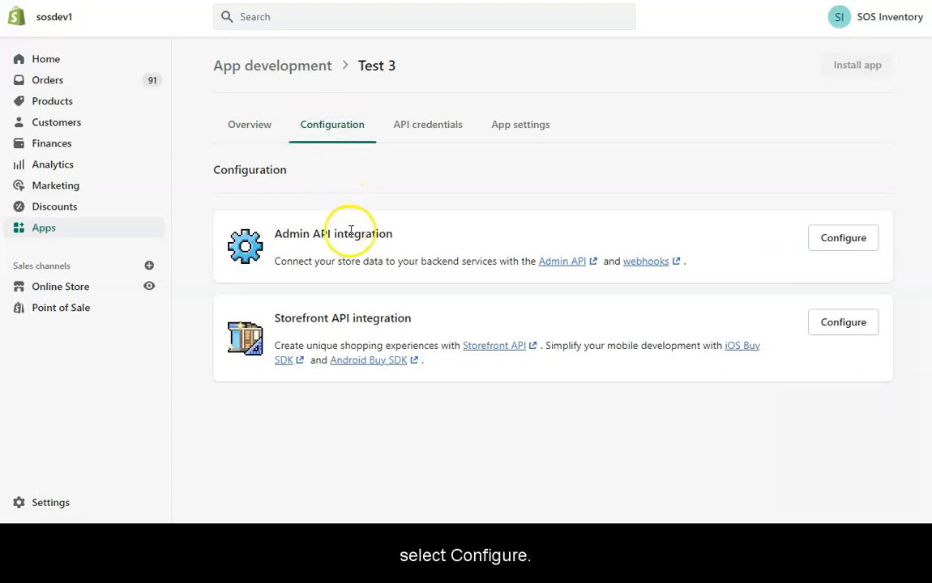
{"action": "left_click", "coordinate": [823, 245]}
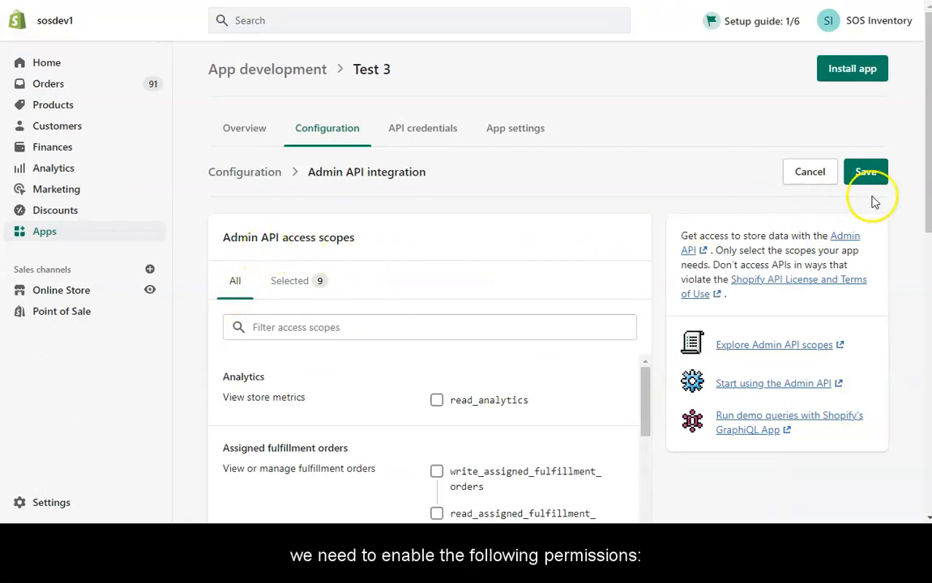
{"action": "scroll", "coordinate": [924, 185], "scroll_direction": "down", "scroll_amount": 3}
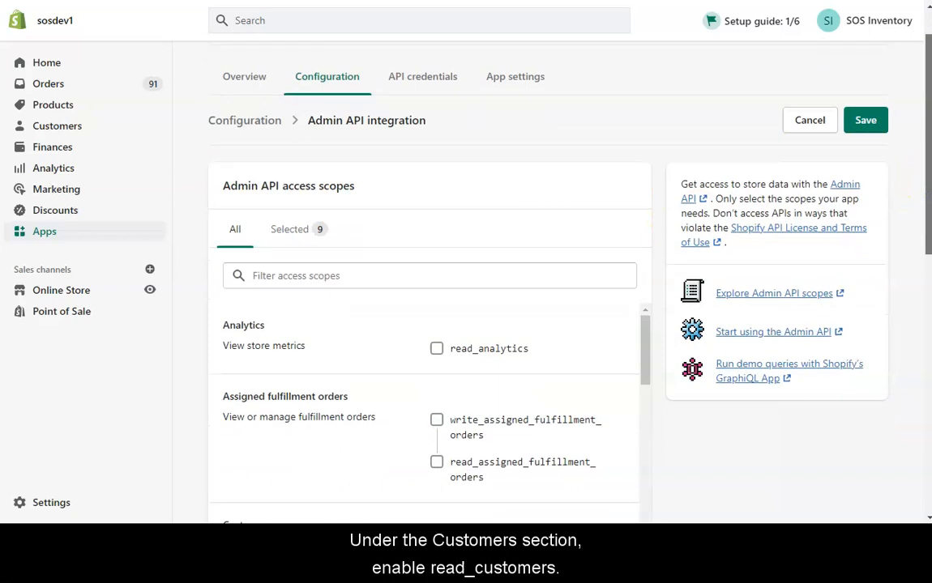
{"action": "scroll", "coordinate": [705, 297], "scroll_direction": "down", "scroll_amount": 3}
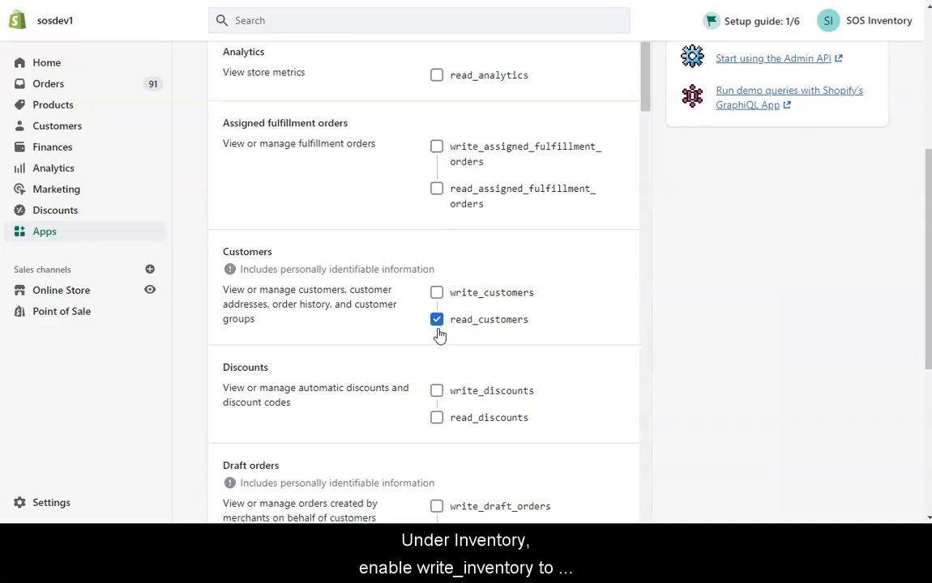
{"action": "left_click_drag", "start_coordinate": [639, 83], "coordinate": [677, 212]}
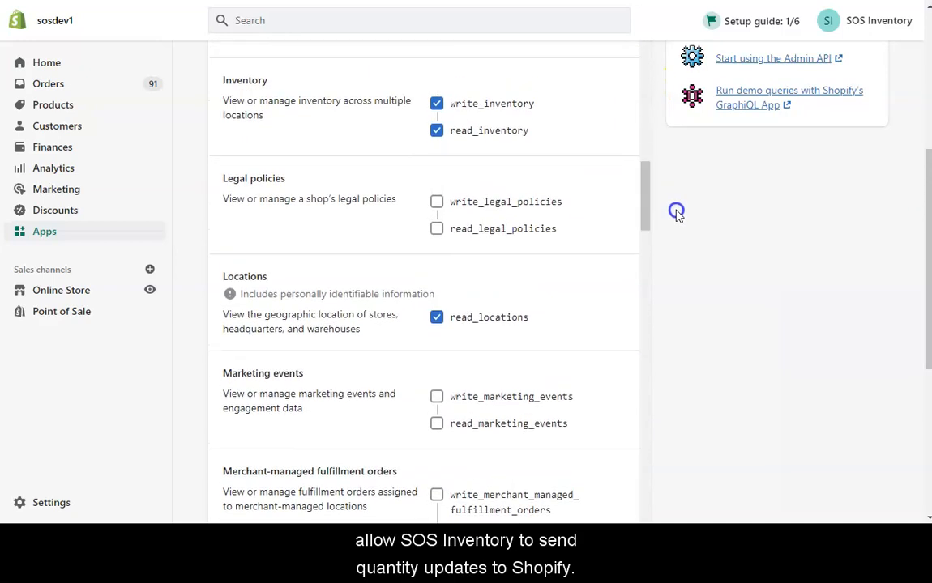
Step: Enable write/read inventory, product listings and products, plus read customers, locations and orders
{"action": "left_click", "coordinate": [436, 105]}
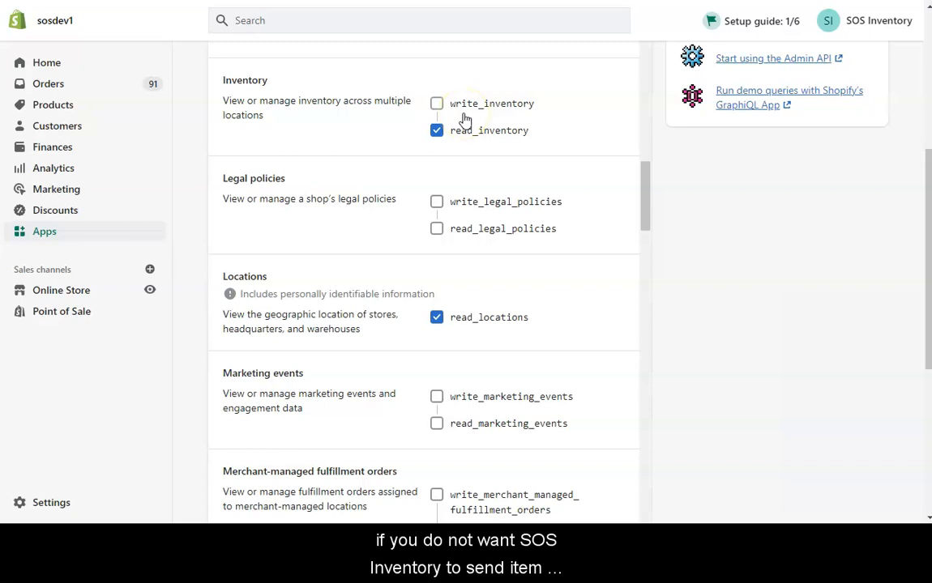
{"action": "left_click", "coordinate": [438, 105]}
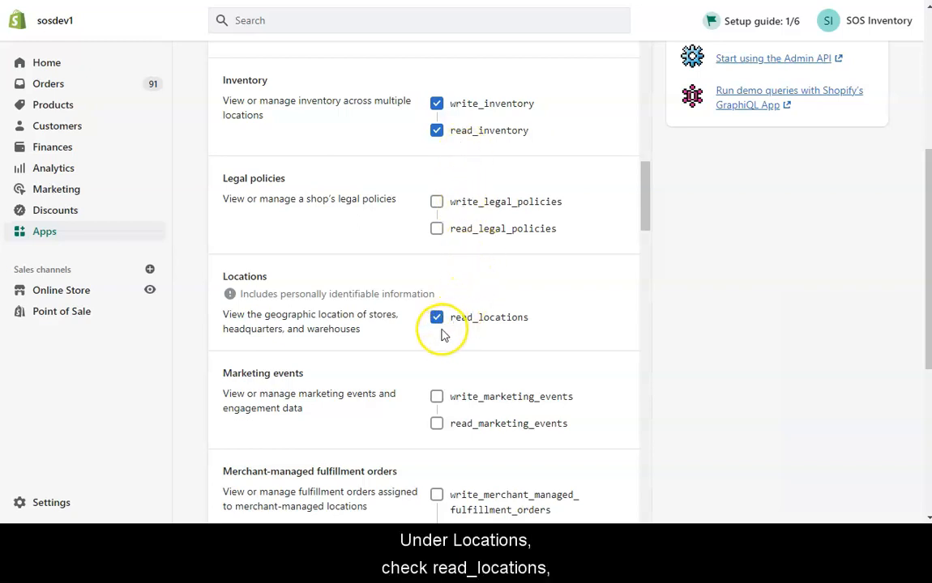
{"action": "left_click_drag", "start_coordinate": [640, 226], "coordinate": [661, 327]}
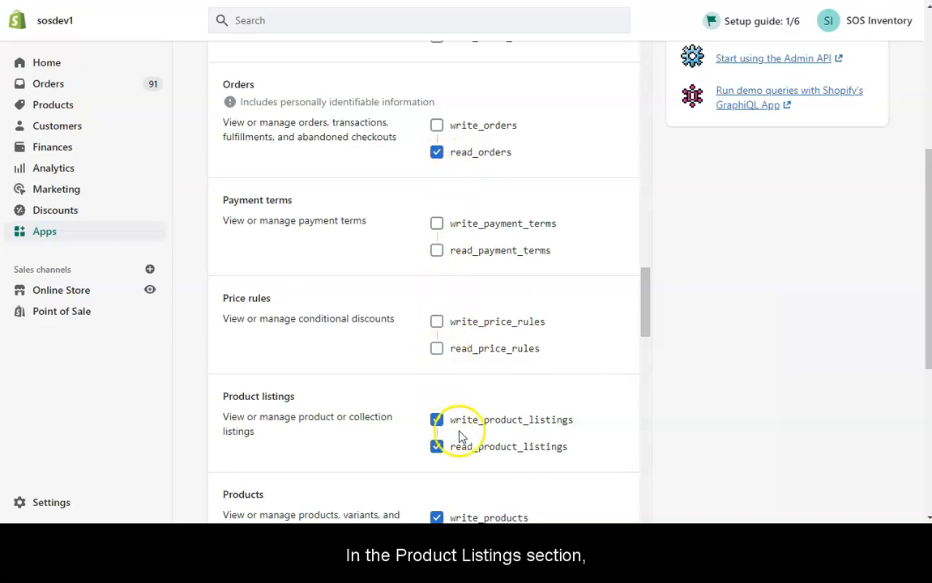
{"action": "left_click", "coordinate": [454, 463]}
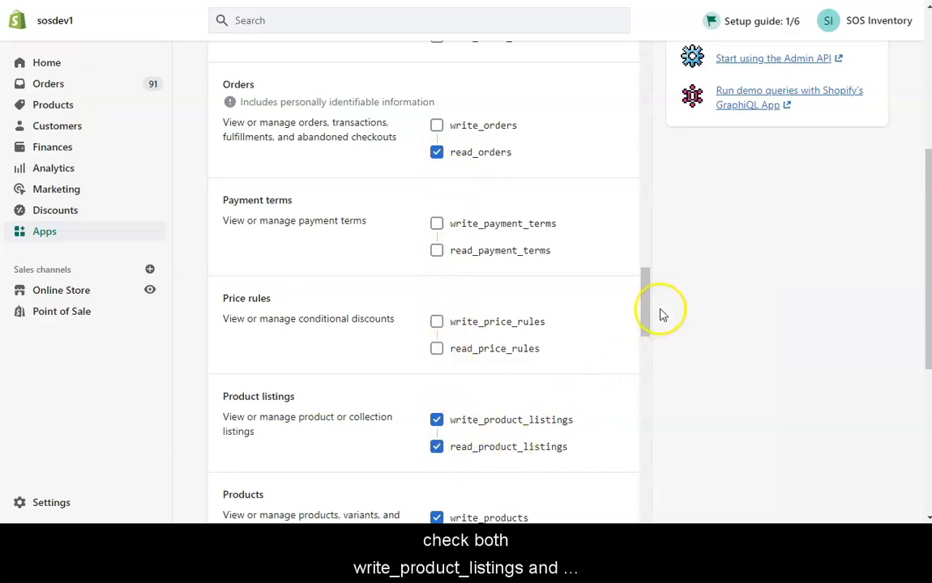
{"action": "left_click_drag", "start_coordinate": [645, 319], "coordinate": [648, 347]}
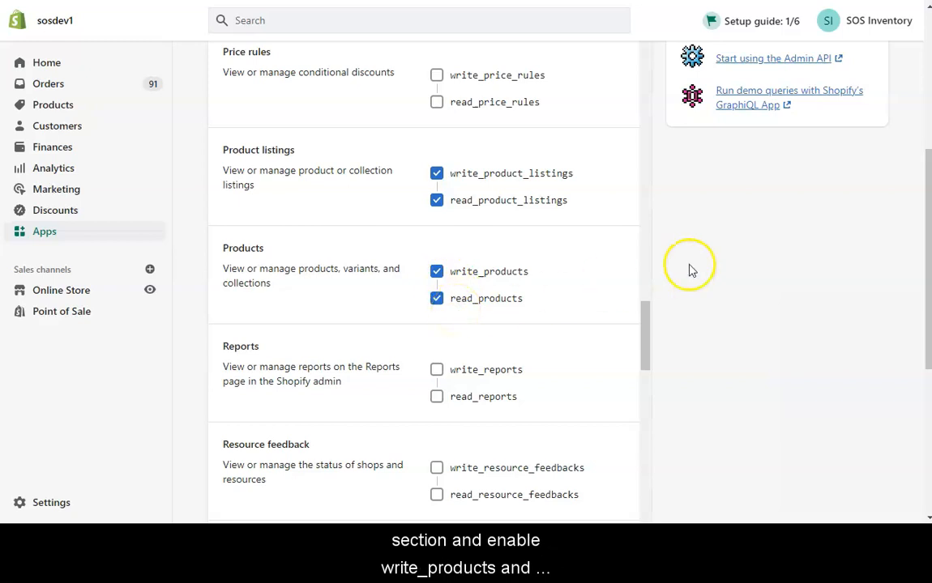
{"action": "scroll", "coordinate": [929, 243], "scroll_direction": "down", "scroll_amount": 3}
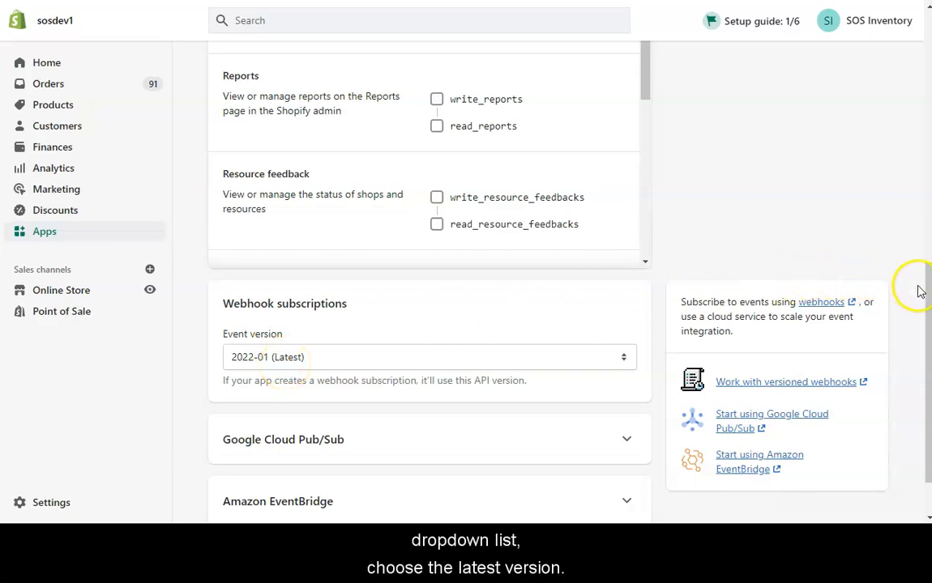
Step: Save the access scopes and install the Test 3 app on the store
{"action": "scroll", "coordinate": [918, 290], "scroll_direction": "up", "scroll_amount": 10}
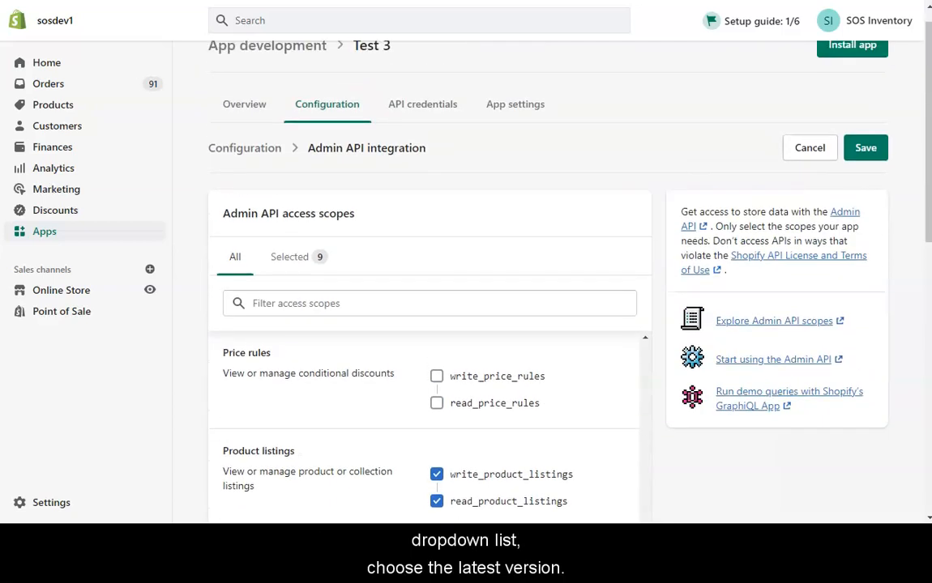
{"action": "left_click", "coordinate": [863, 151]}
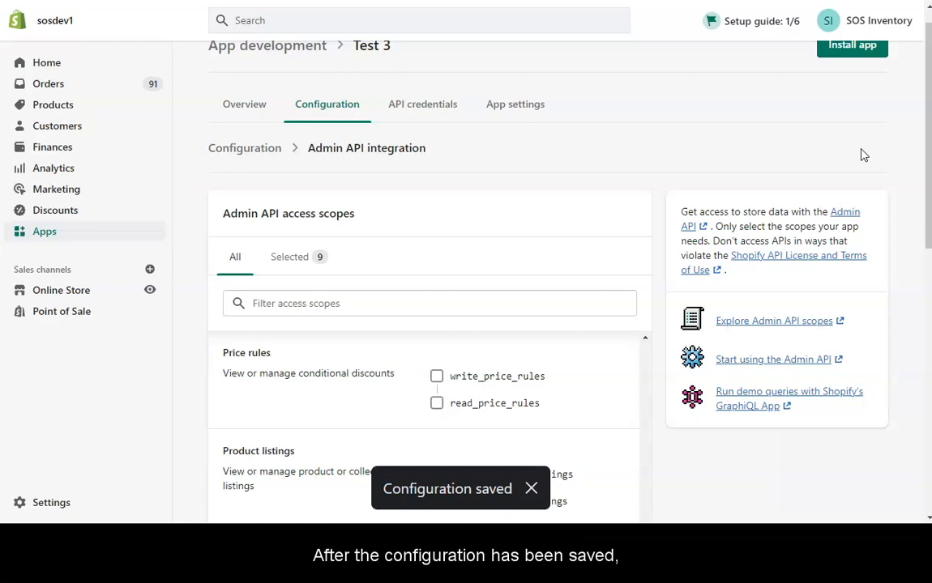
{"action": "left_click_drag", "start_coordinate": [928, 94], "coordinate": [928, 55]}
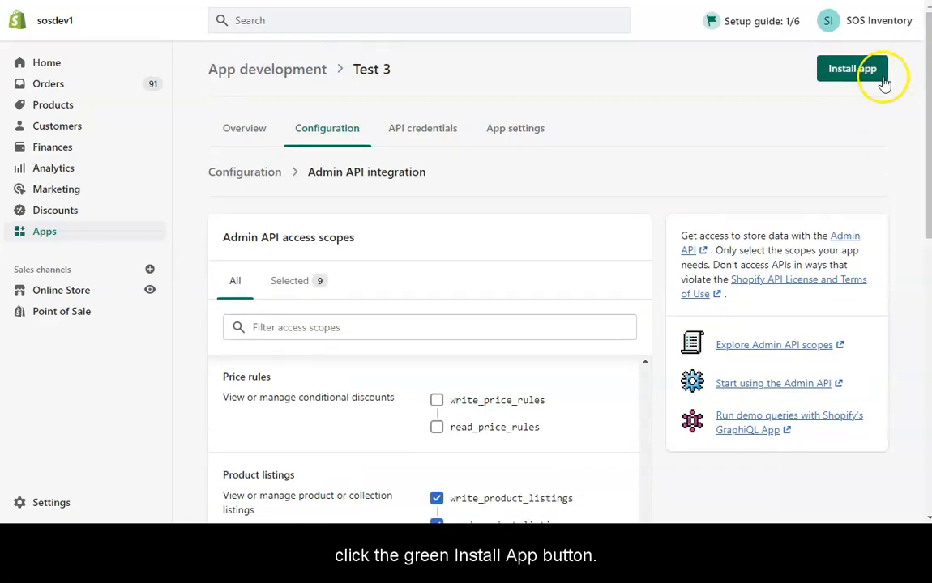
{"action": "left_click", "coordinate": [849, 78]}
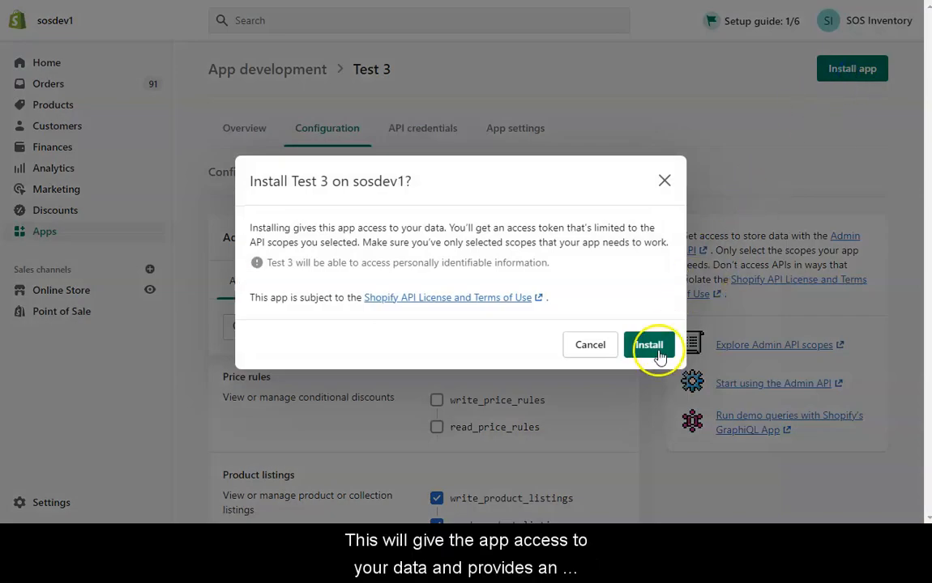
{"action": "left_click", "coordinate": [659, 355]}
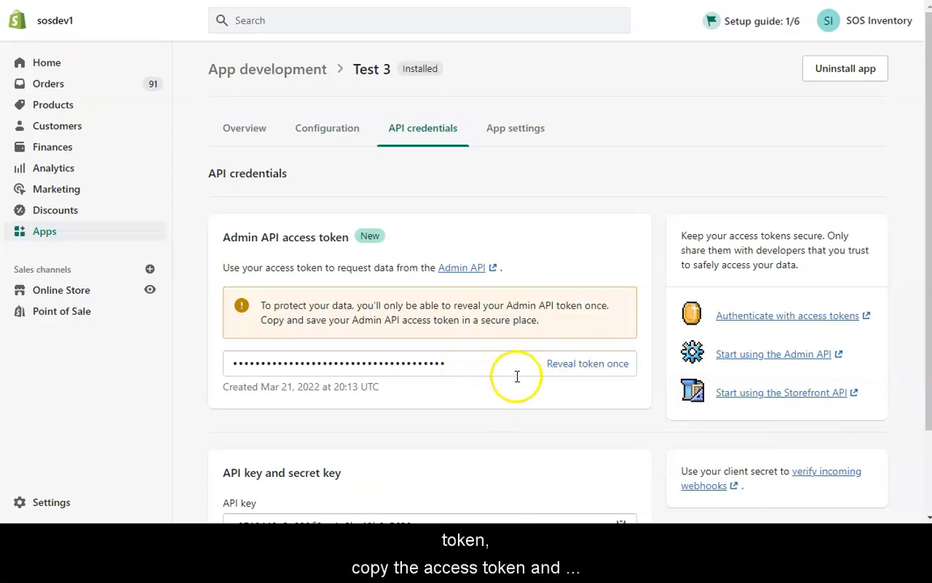
Step: Reveal the Admin API access token and copy it
{"action": "left_click", "coordinate": [568, 367]}
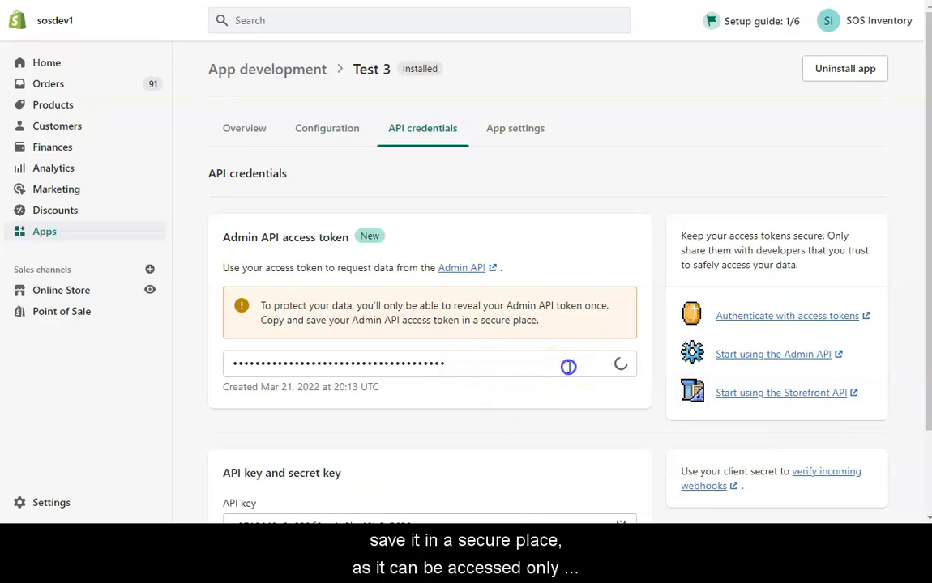
{"action": "left_click_drag", "start_coordinate": [459, 367], "coordinate": [209, 365]}
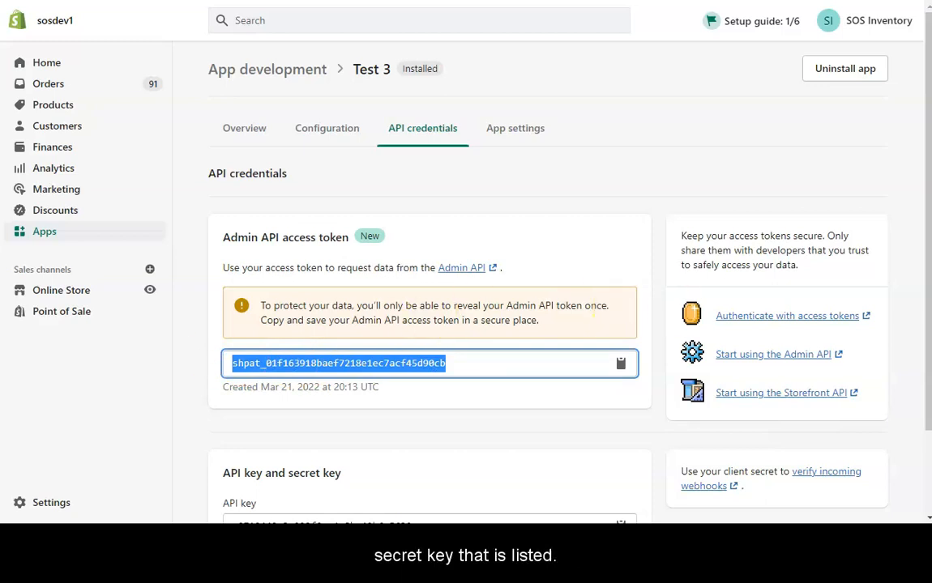
{"action": "scroll", "coordinate": [915, 291], "scroll_direction": "down", "scroll_amount": 2}
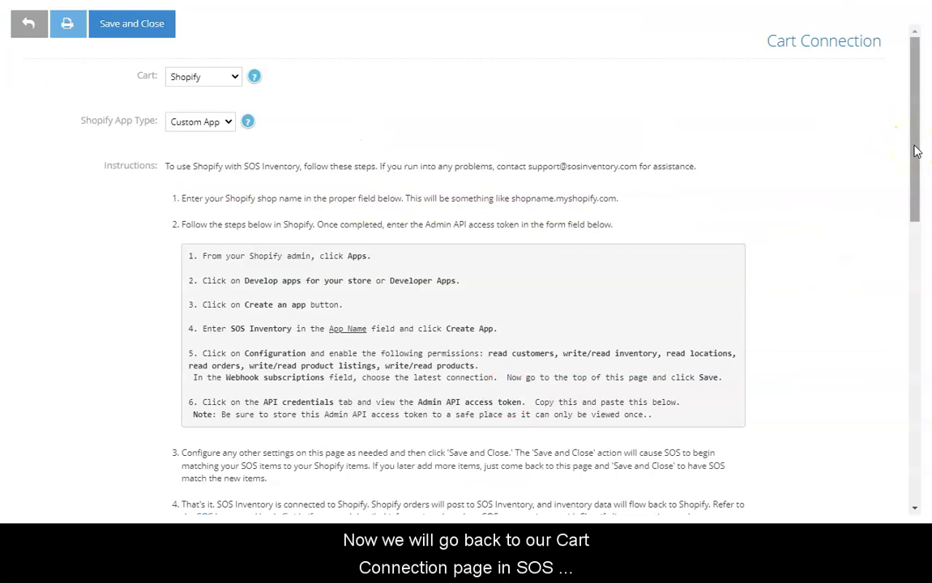
Step: Paste the copied token into the Admin API access token field
{"action": "left_click_drag", "start_coordinate": [914, 146], "coordinate": [929, 324]}
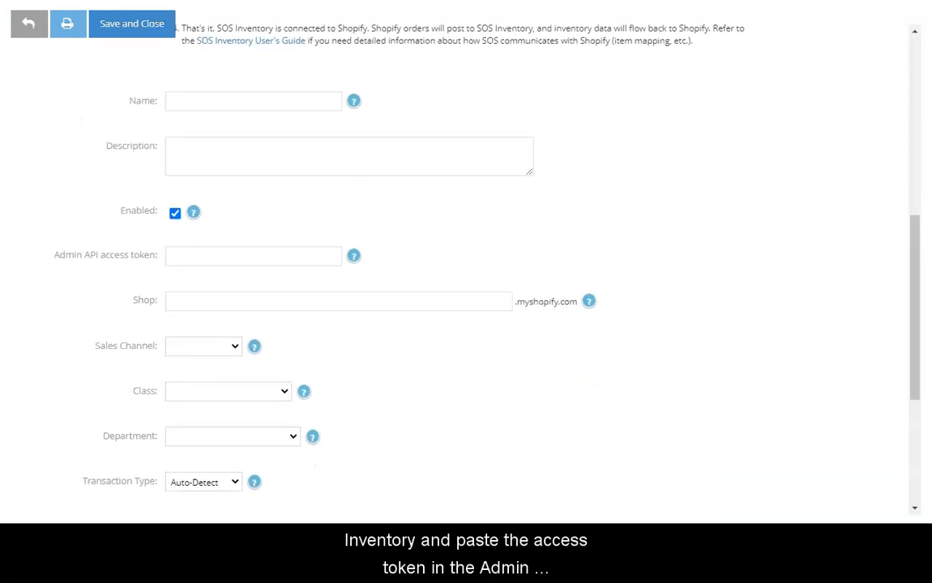
{"action": "left_click", "coordinate": [212, 257]}
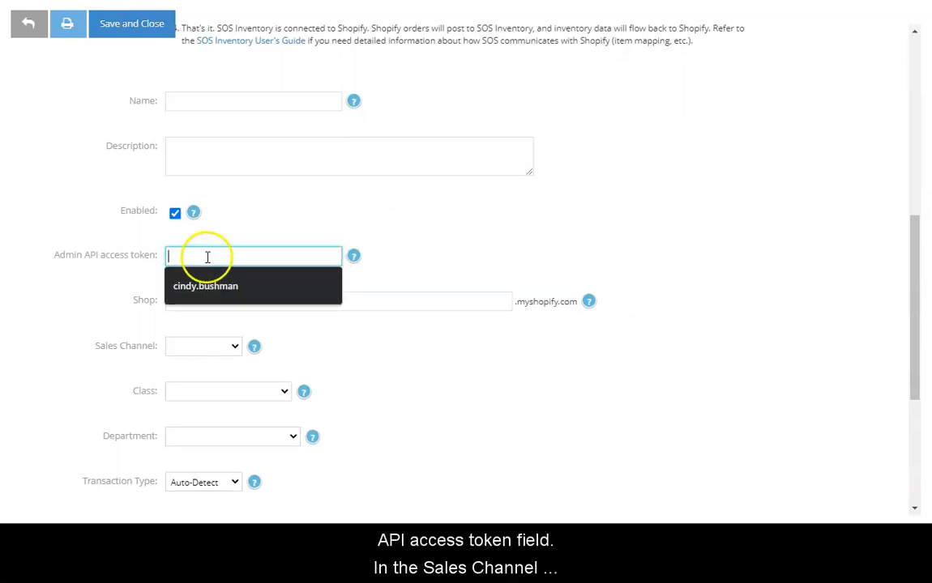
{"action": "key", "text": "ctrl+v"}
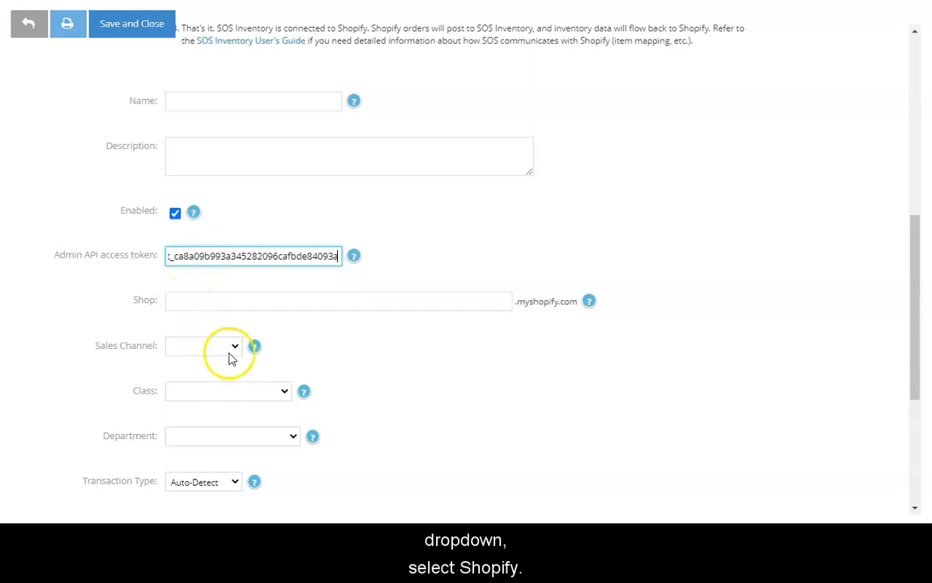
Step: Set the sales channel to Shopify and save the cart connection
{"action": "left_click", "coordinate": [234, 346]}
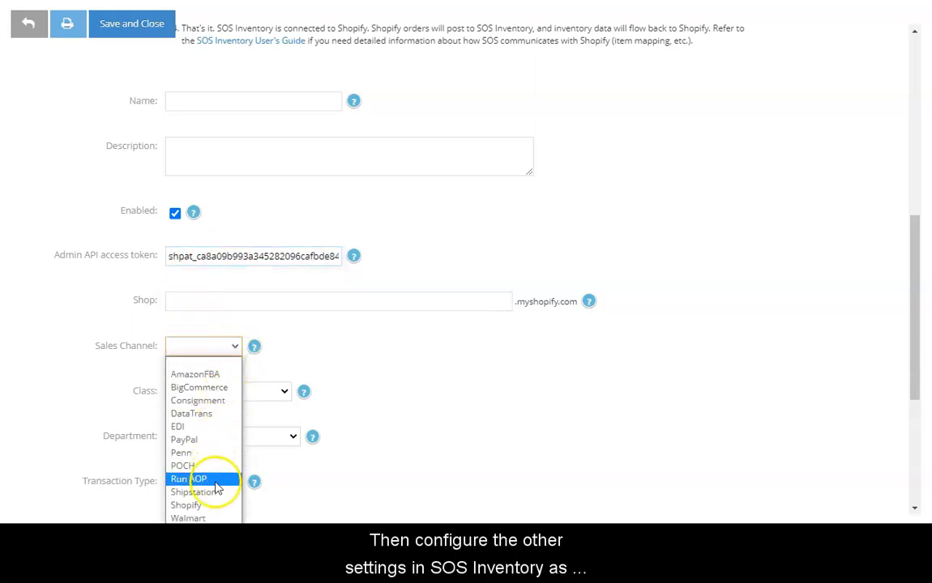
{"action": "left_click", "coordinate": [199, 505]}
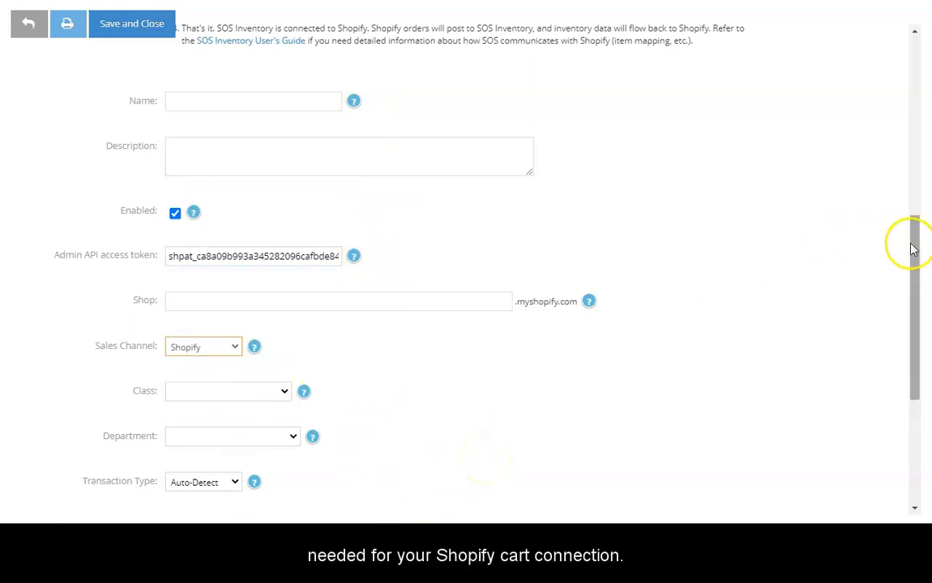
{"action": "left_click_drag", "start_coordinate": [913, 250], "coordinate": [904, 41]}
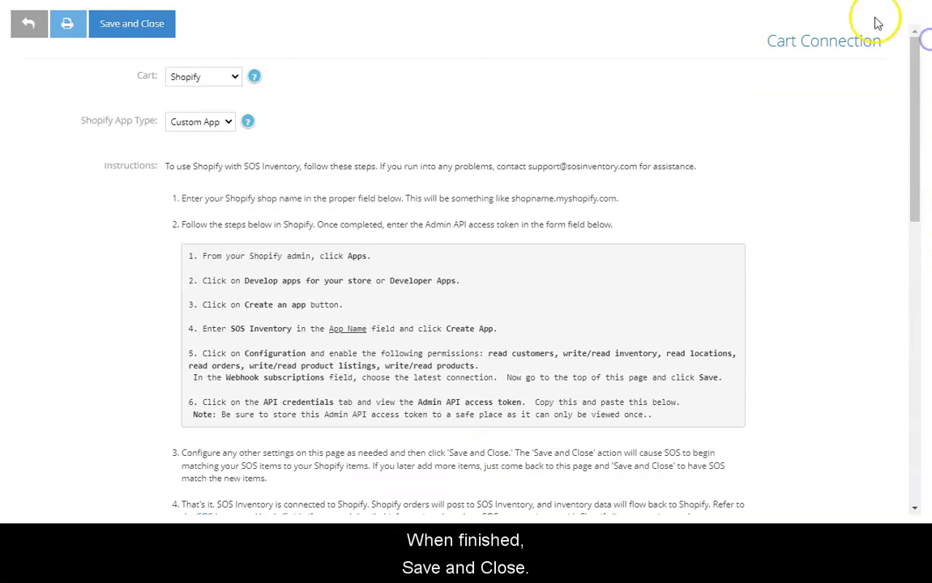
{"action": "left_click", "coordinate": [127, 27]}
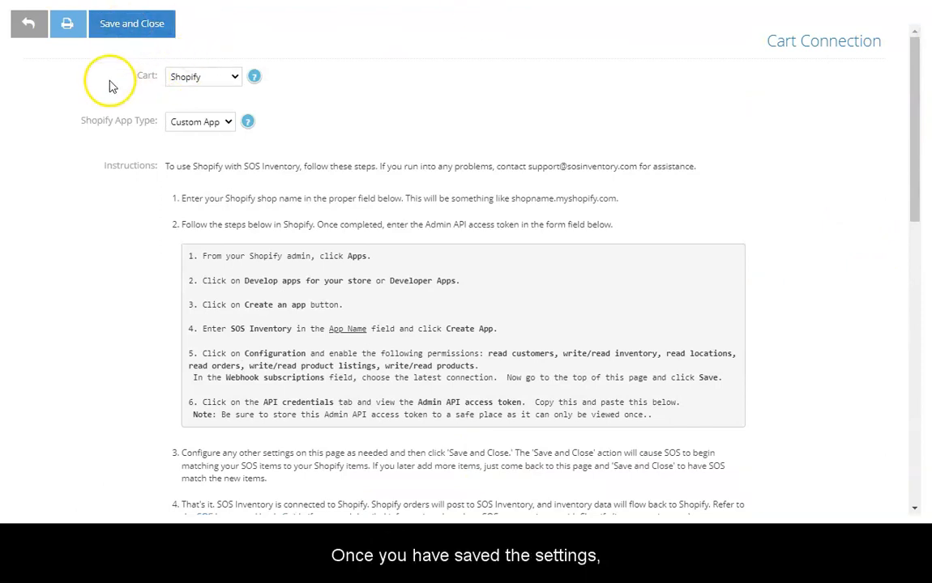